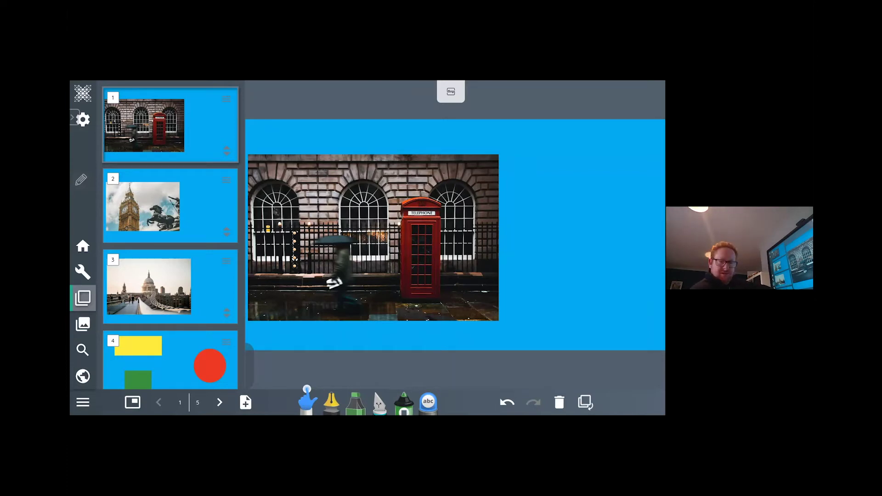
click(380, 405)
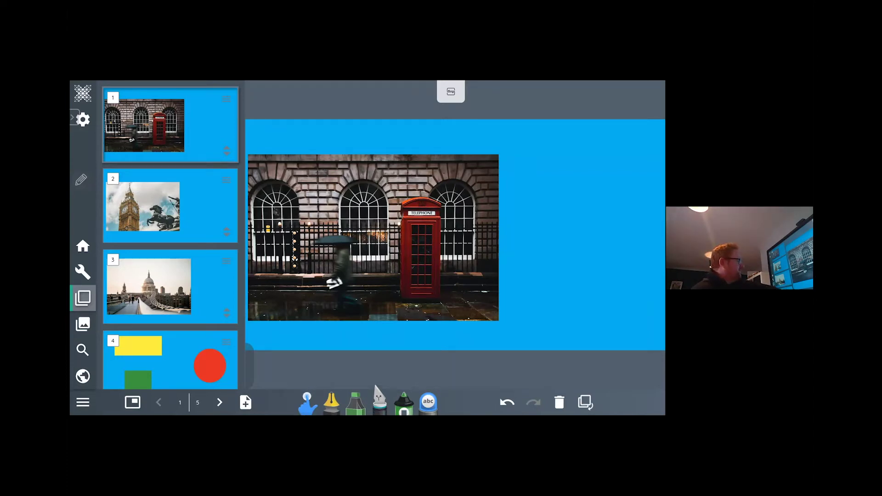
click(379, 401)
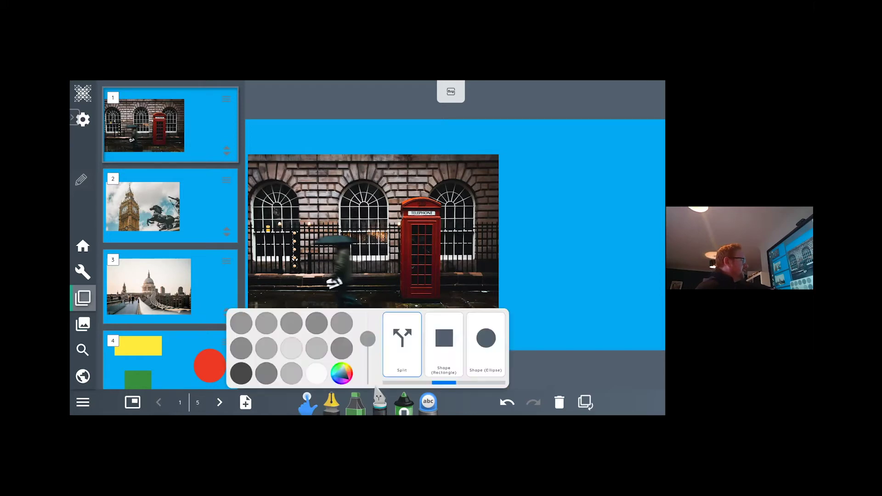
drag(414, 344, 478, 345)
scroll(444, 345, left, 1)
click(403, 342)
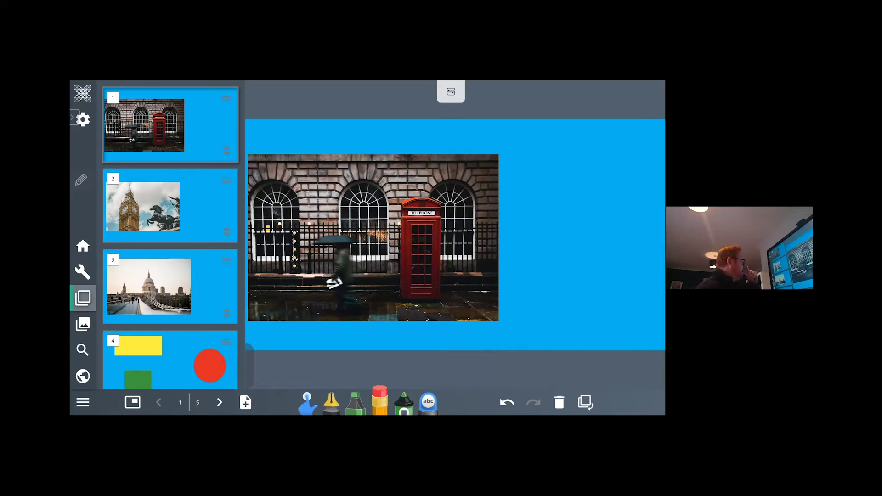
Step: Hide the page thumbnails and crop the red telephone box out of the photo with the rectangular crop
drag(250, 366, 154, 366)
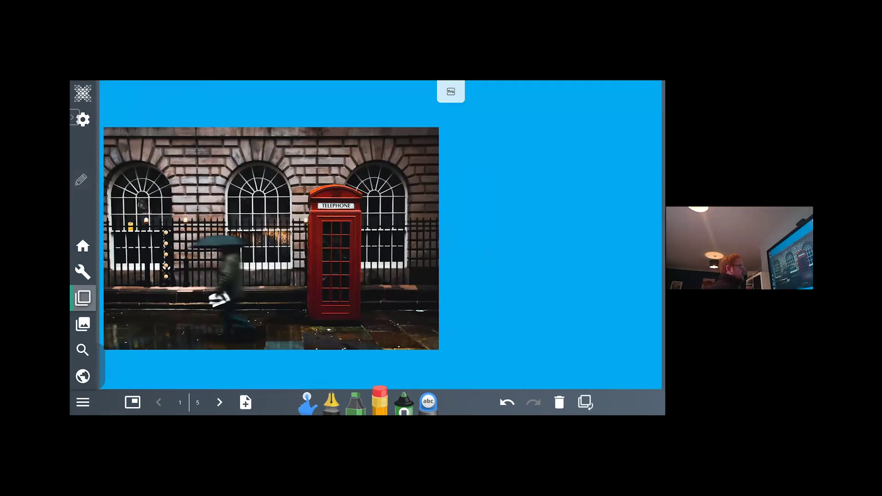
click(380, 401)
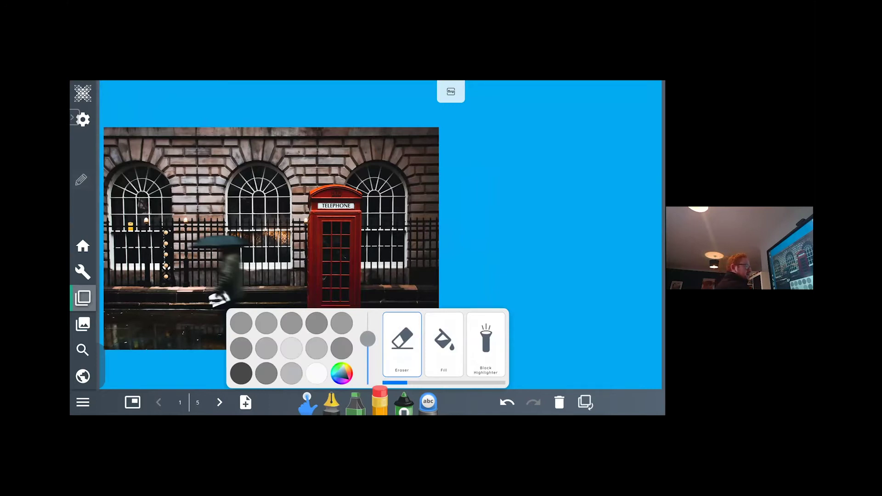
drag(482, 346, 377, 346)
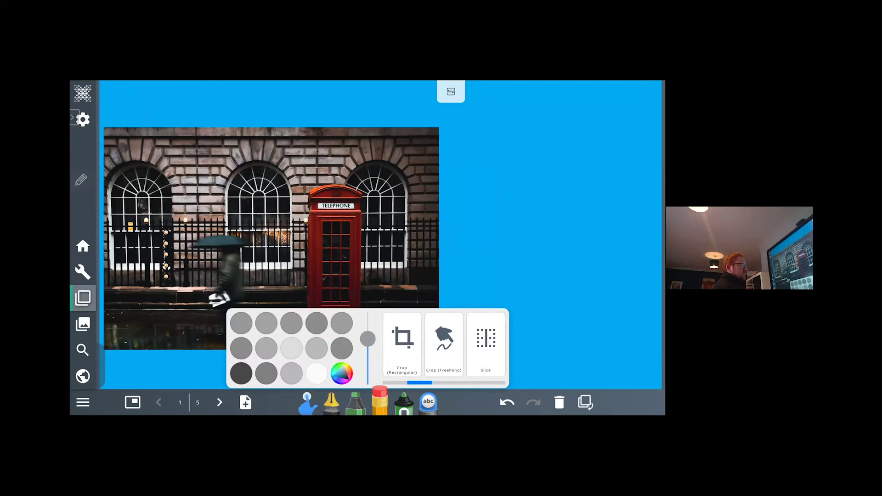
click(402, 345)
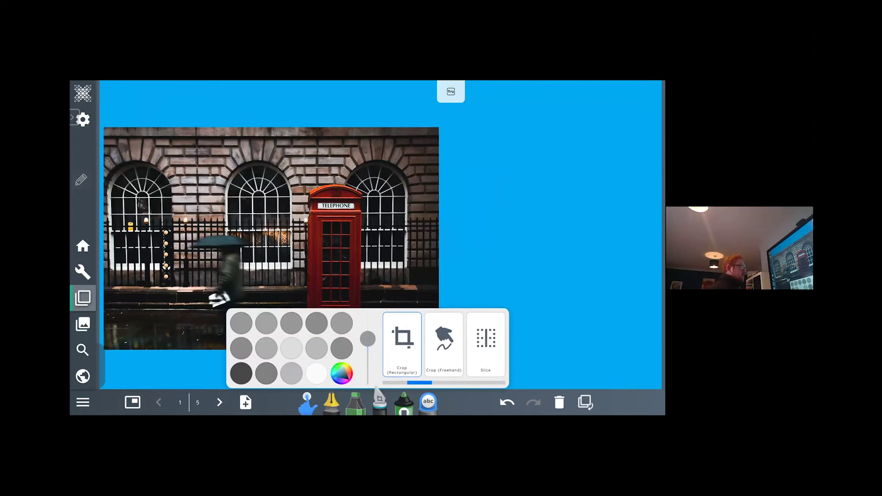
click(380, 403)
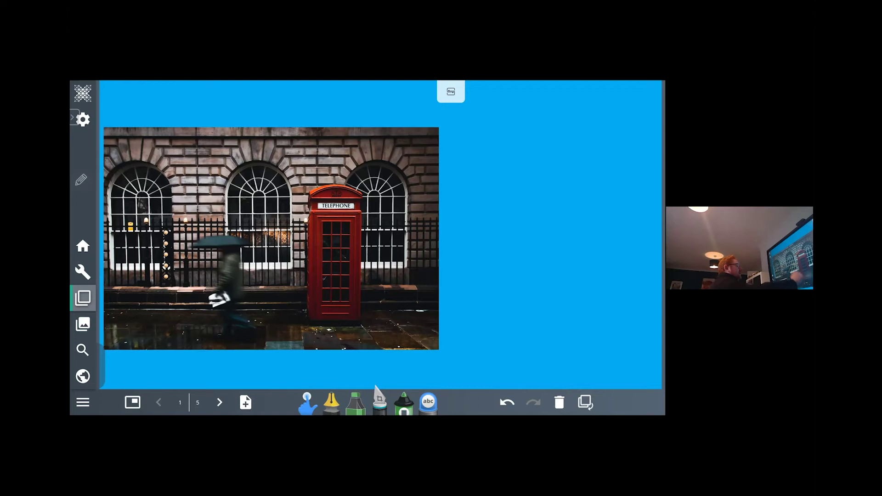
click(379, 404)
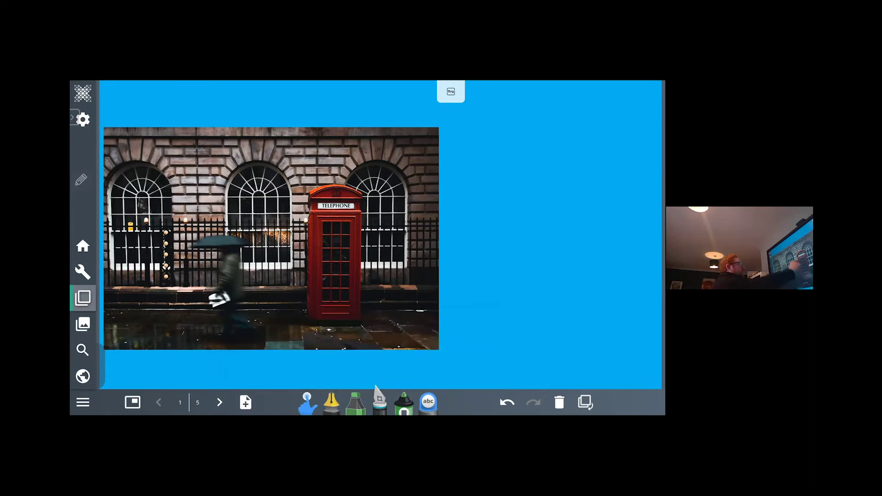
drag(307, 180, 363, 326)
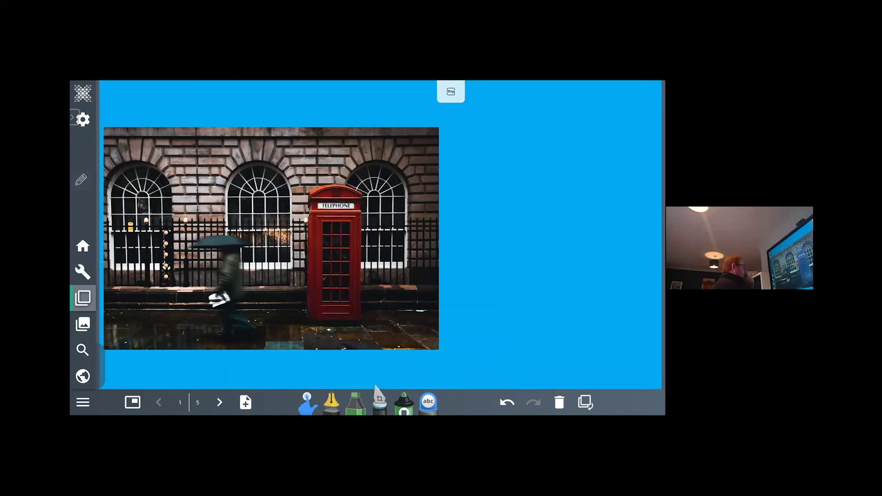
Step: Move the cropped telephone box onto the blank blue area beside the street photo
click(307, 402)
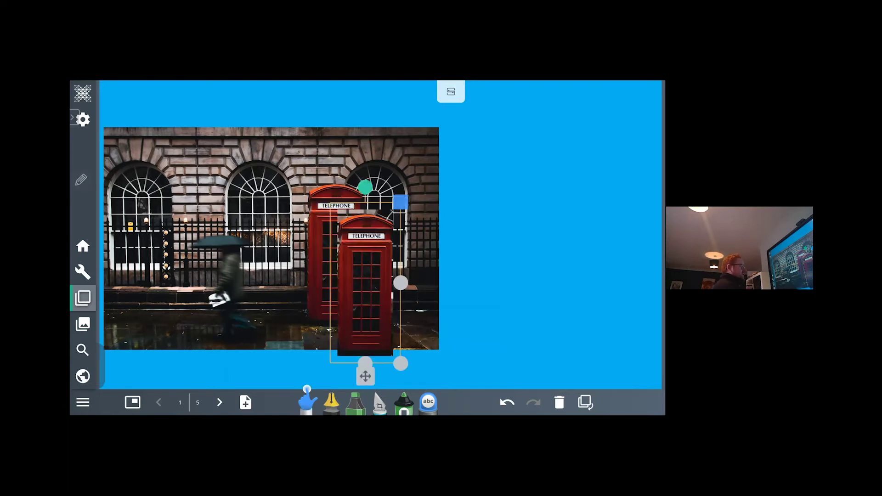
drag(365, 283, 417, 285)
drag(416, 376, 539, 335)
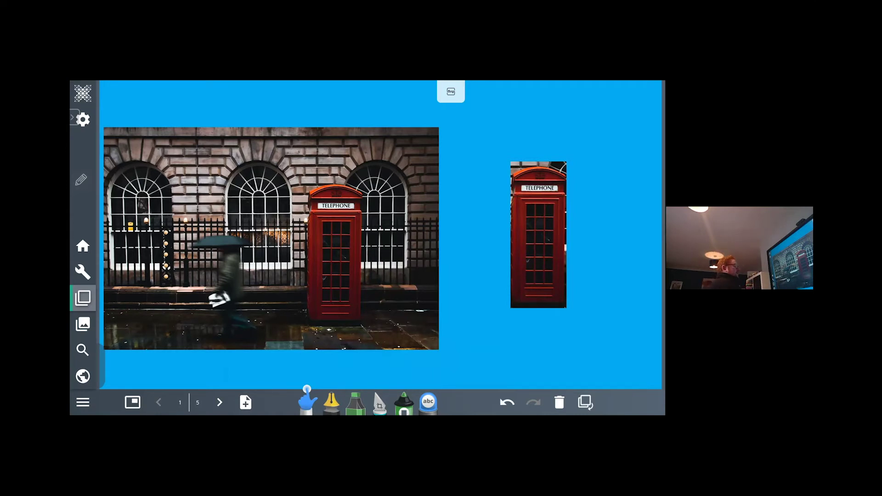
Step: Crop a rectangular piece of wall and middle arched window from the photo and place it below the telephone box cutout
click(380, 402)
drag(177, 189, 285, 243)
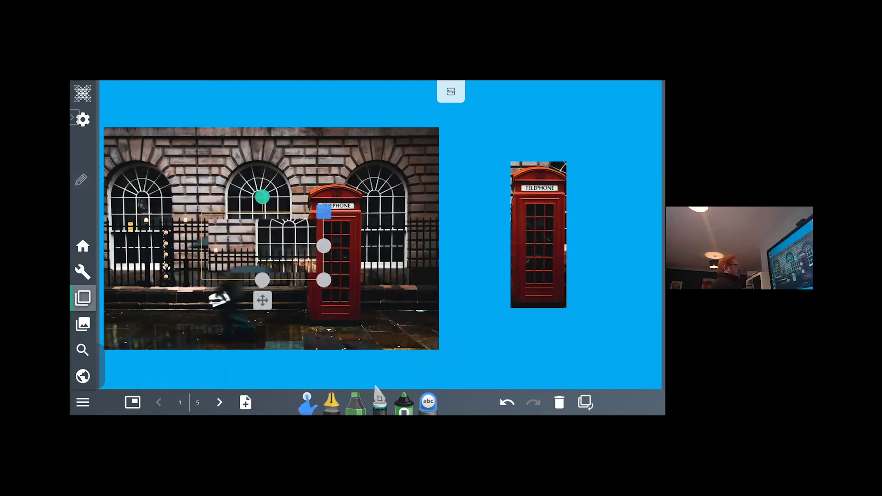
click(307, 402)
drag(263, 300, 513, 376)
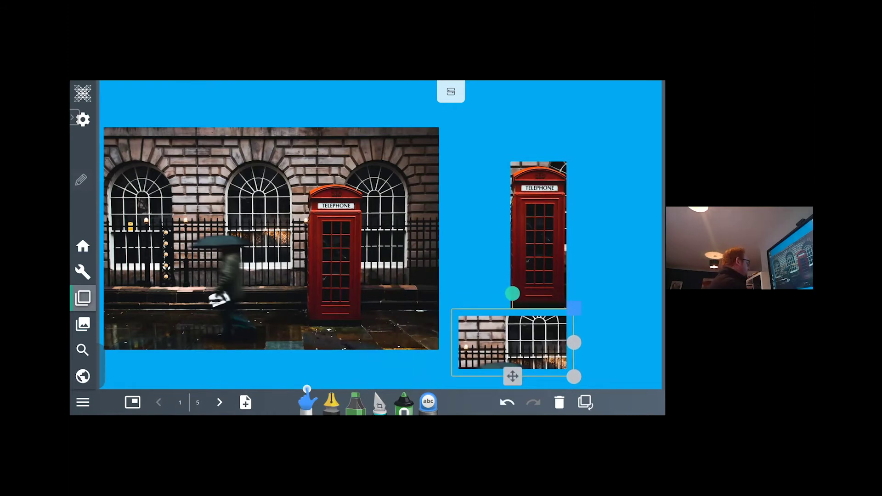
Step: On page 2, cut the Big Ben clock tower out of the photo along its outline with the freehand crop
click(220, 403)
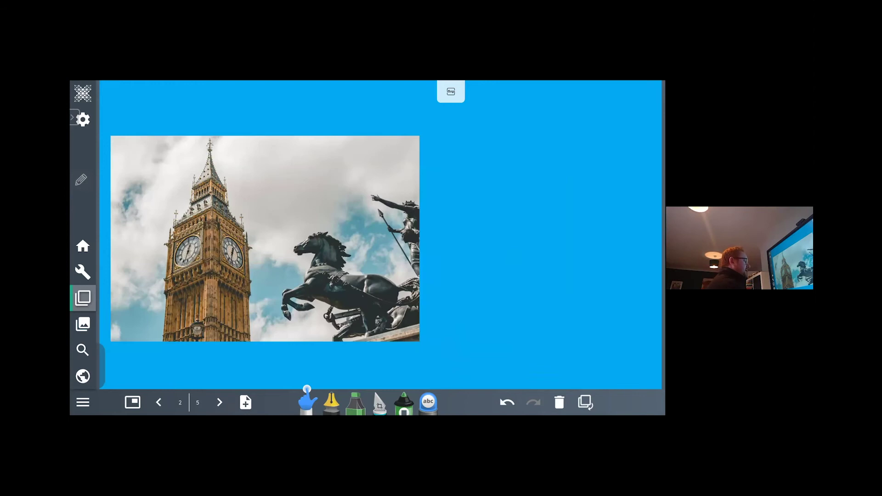
click(380, 404)
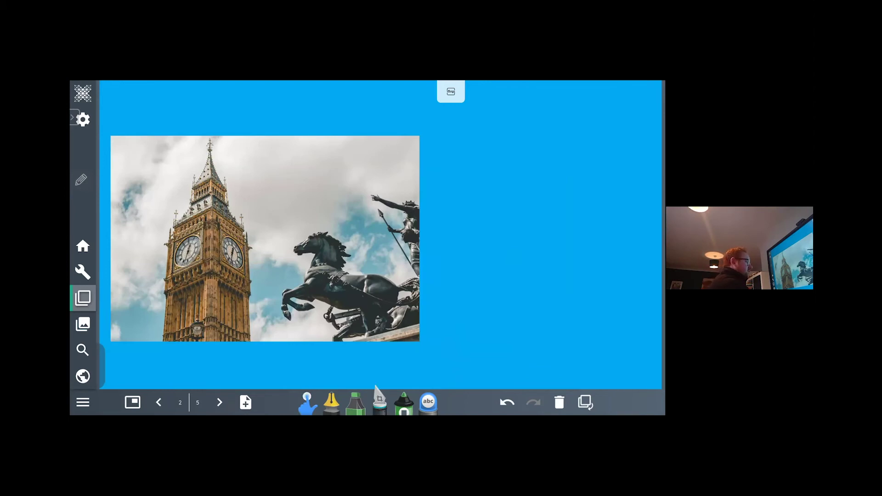
click(380, 403)
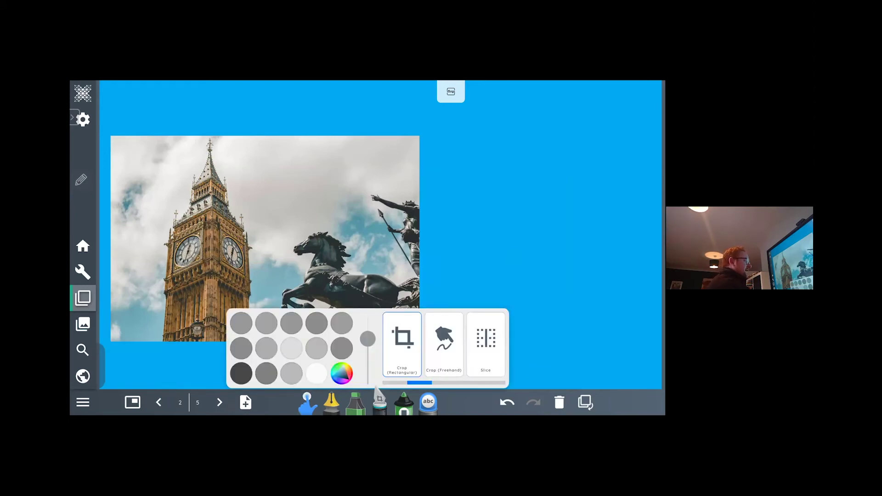
click(444, 344)
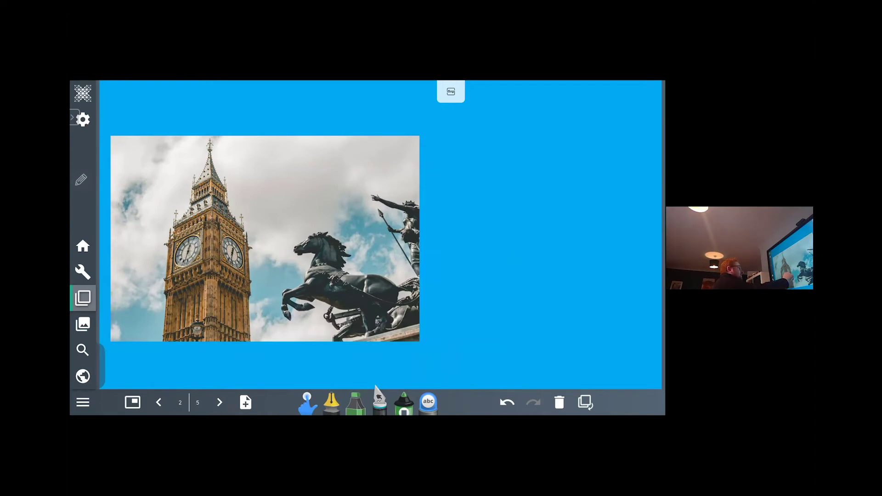
mouse_move(246, 234)
mouse_down()
mouse_move(245, 282)
mouse_move(209, 141)
mouse_move(203, 178)
mouse_move(171, 239)
mouse_up()
mouse_move(200, 276)
mouse_down()
mouse_move(184, 288)
mouse_move(221, 317)
mouse_move(179, 308)
mouse_move(211, 329)
mouse_move(170, 338)
mouse_move(203, 340)
mouse_up()
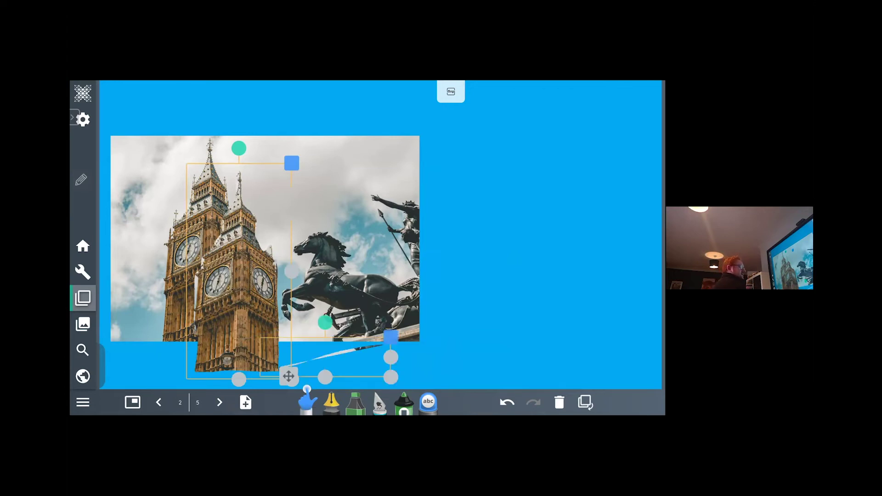
Step: Undo the stray sliver crop and move the clock tower cutout onto the blank area beside the photo
click(507, 402)
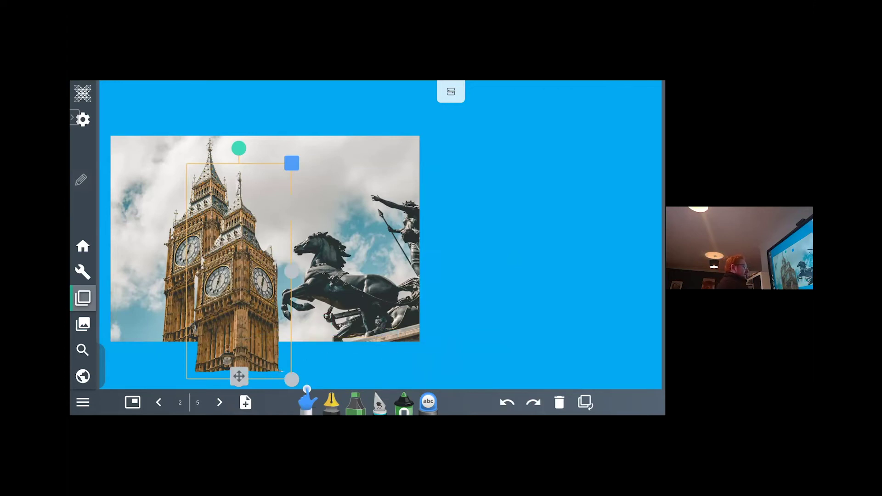
drag(239, 271, 566, 253)
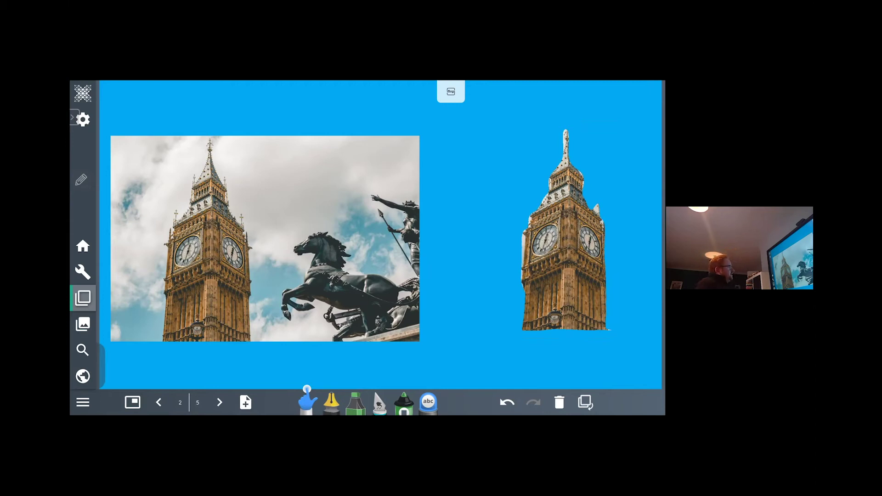
Step: On page 3, slice the cathedral photo from top to bottom along the dome's left side and pull the right-hand piece away
click(219, 403)
click(379, 402)
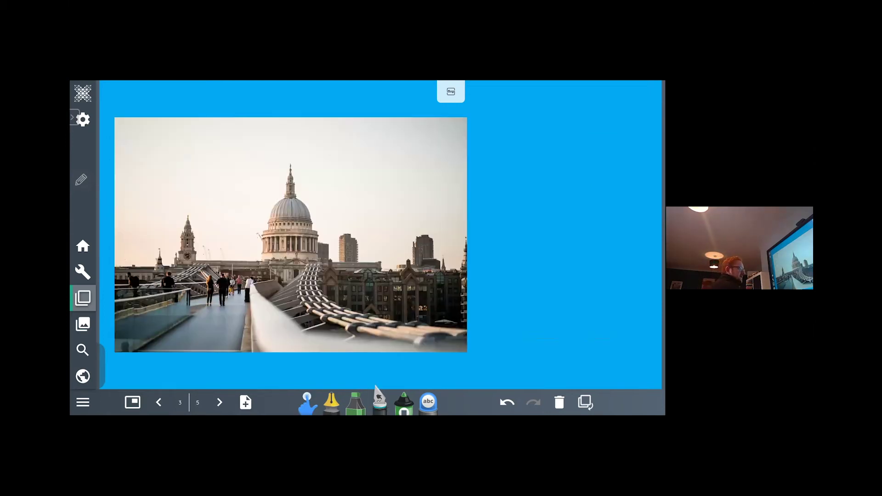
click(379, 402)
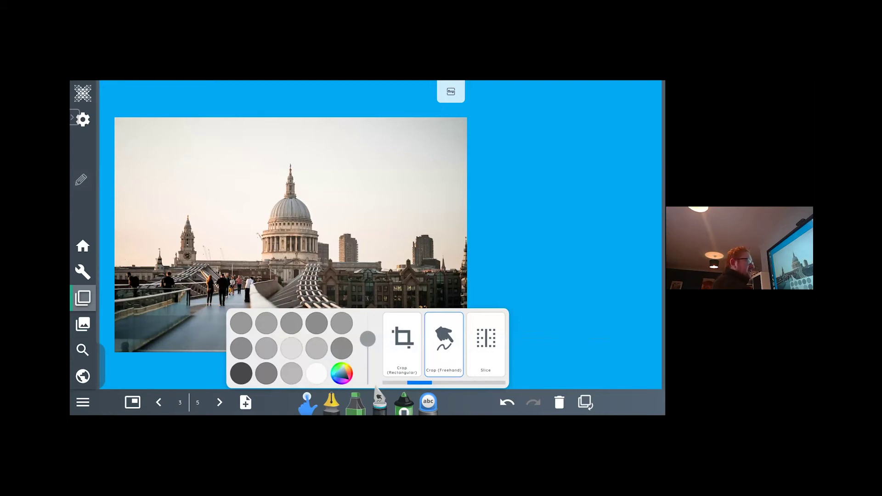
click(486, 345)
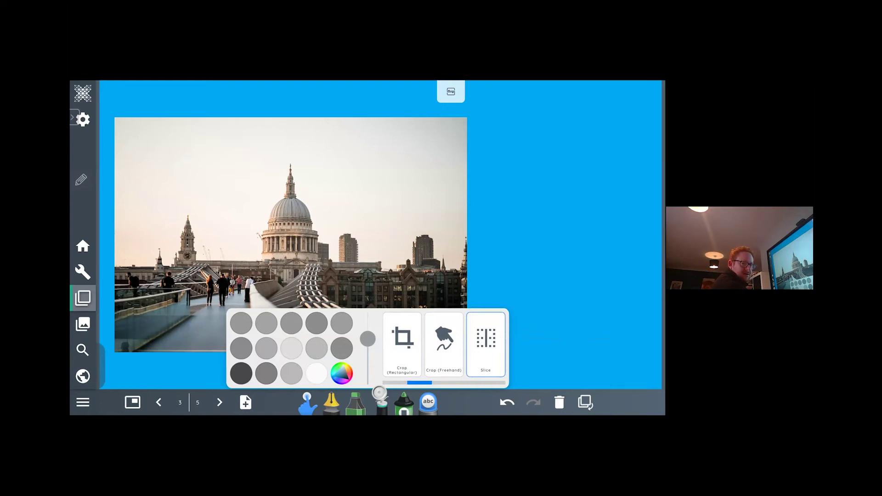
click(381, 401)
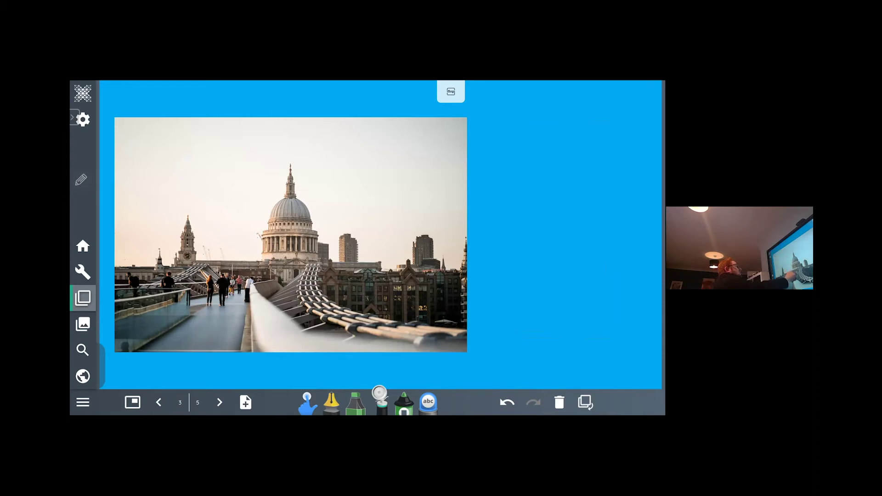
drag(263, 98, 271, 211)
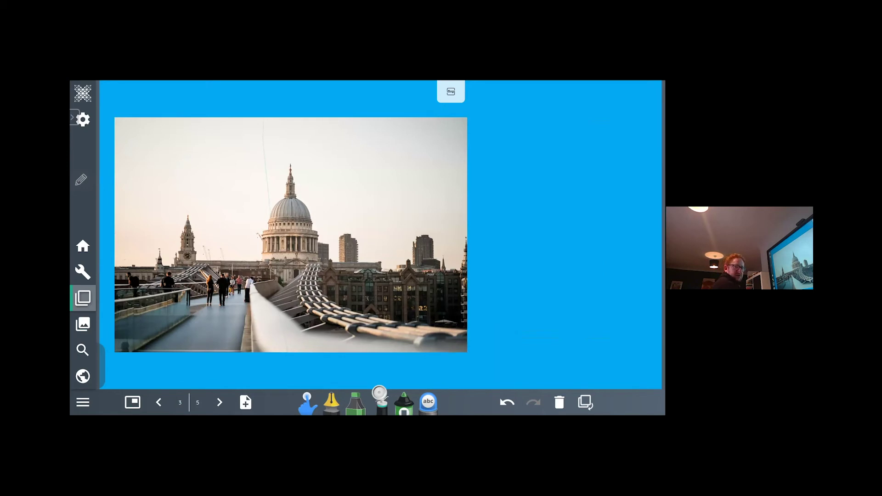
click(307, 404)
drag(349, 280, 431, 285)
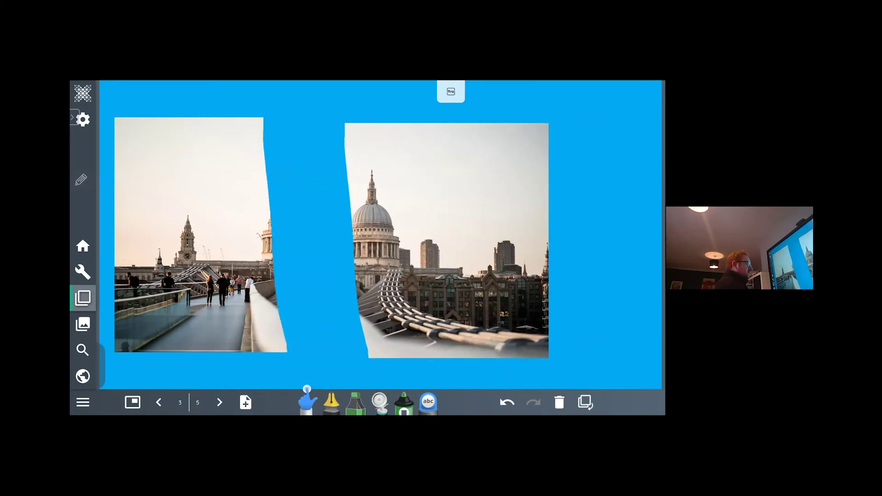
Step: Slice the right-hand cathedral piece horizontally just below the dome and move its lower part down
click(380, 403)
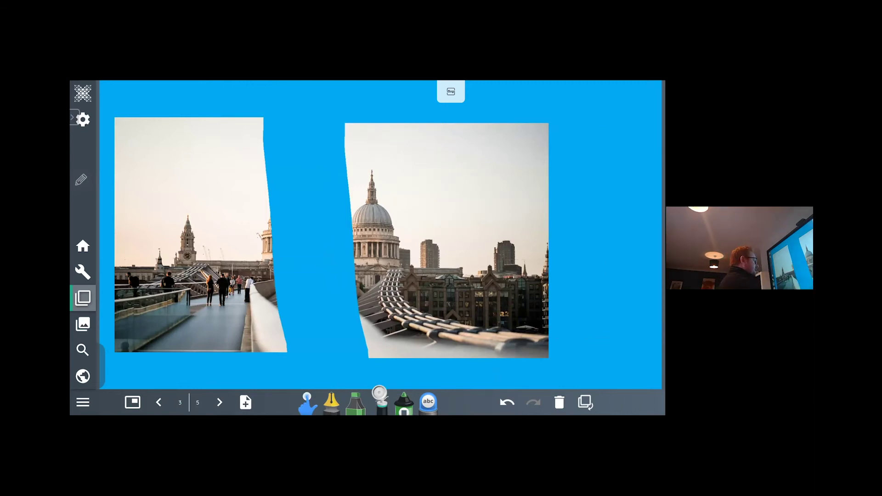
click(307, 402)
drag(349, 260, 554, 261)
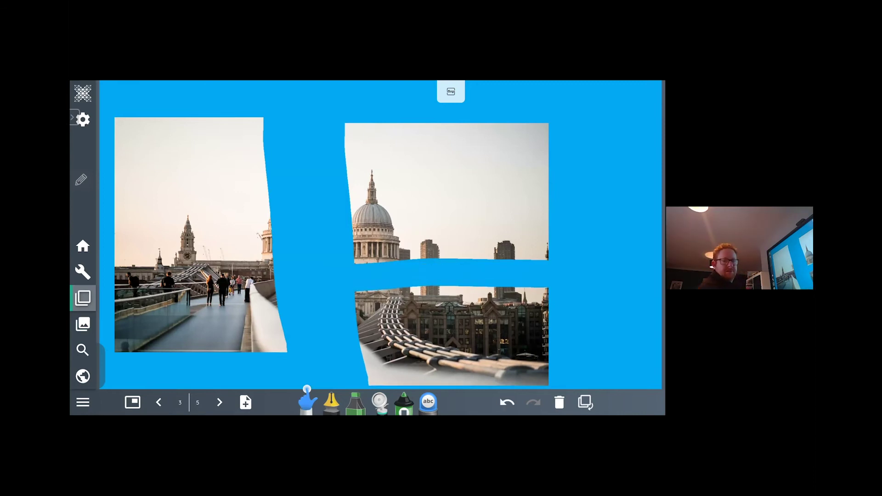
Step: Go to page 4 with the coloured shapes and switch the cutting tool from Slice to Split
click(380, 402)
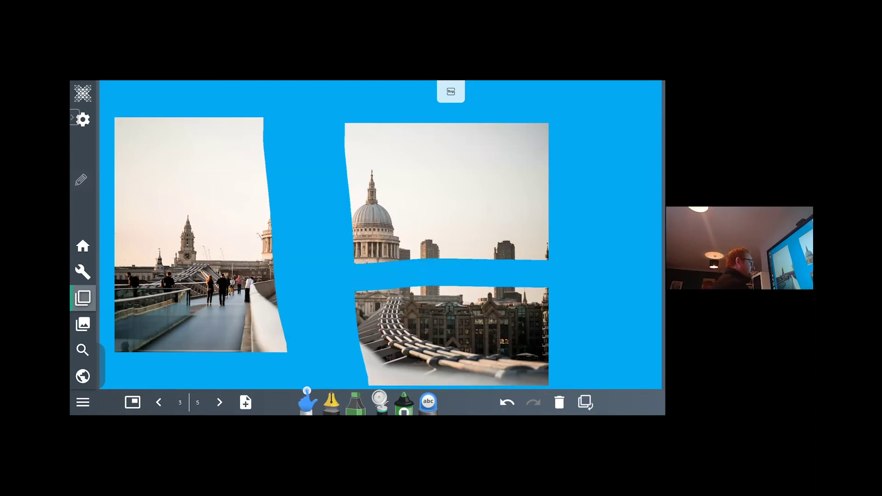
click(380, 402)
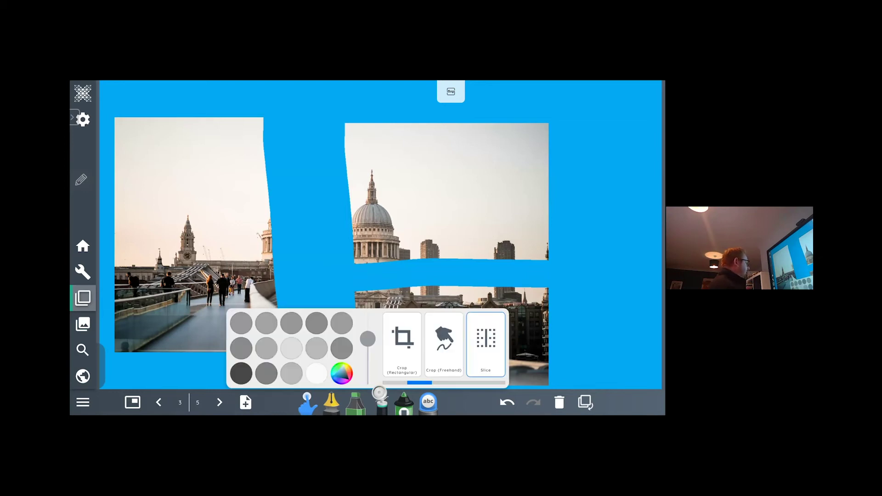
click(220, 402)
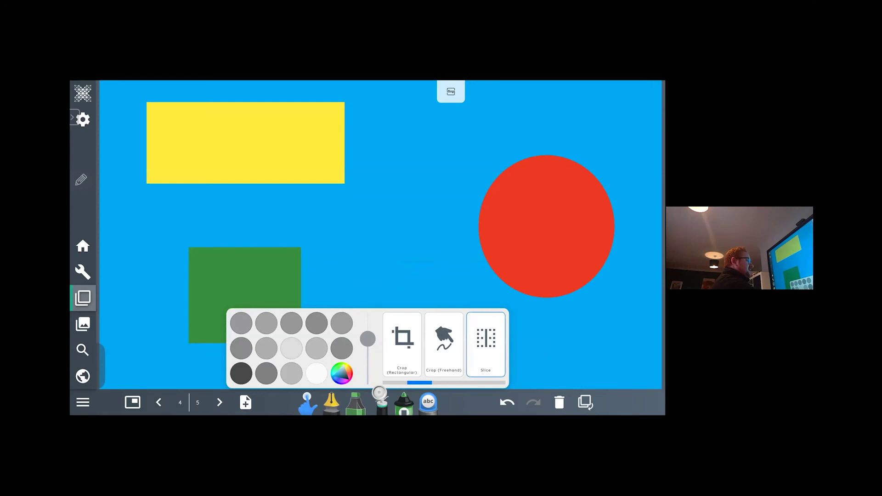
drag(486, 344, 372, 345)
click(402, 344)
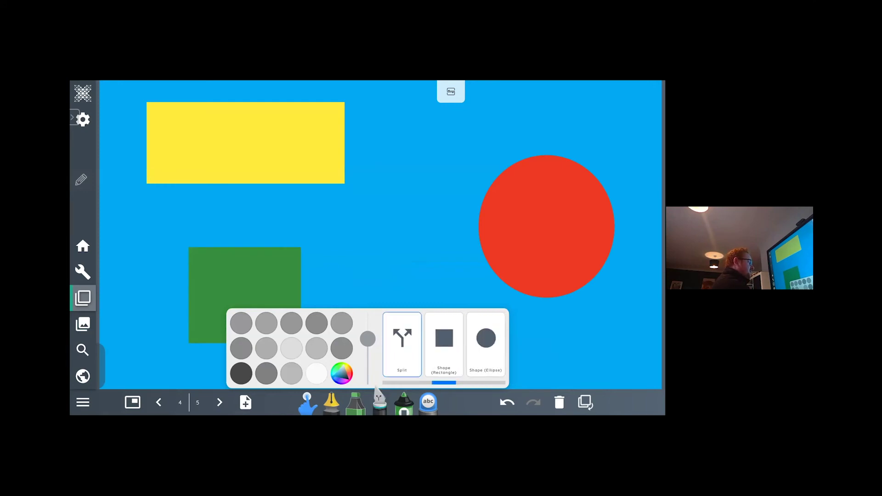
click(378, 395)
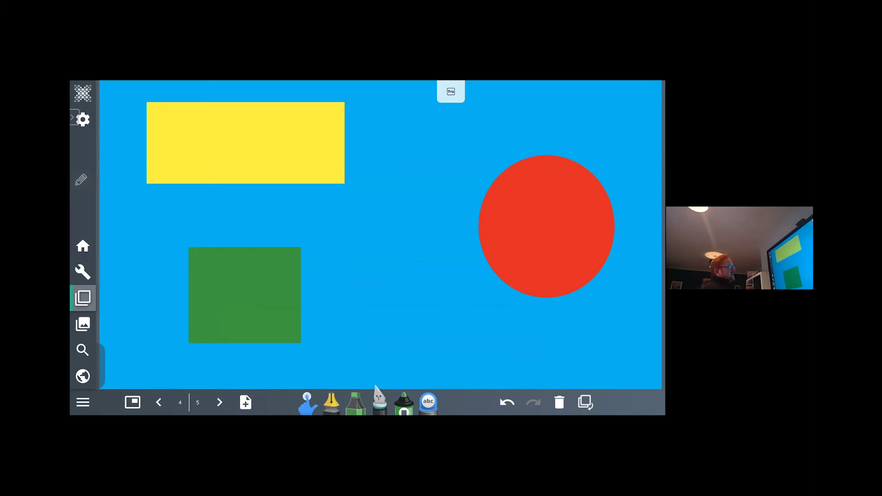
click(378, 395)
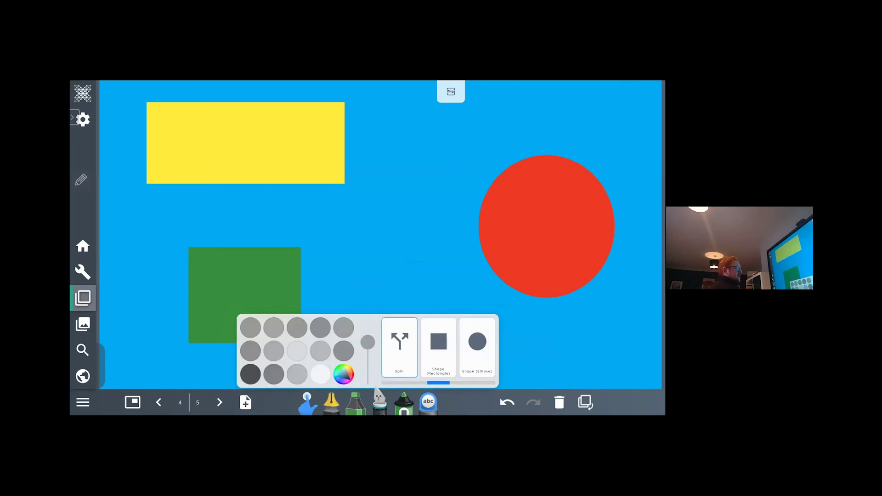
click(377, 395)
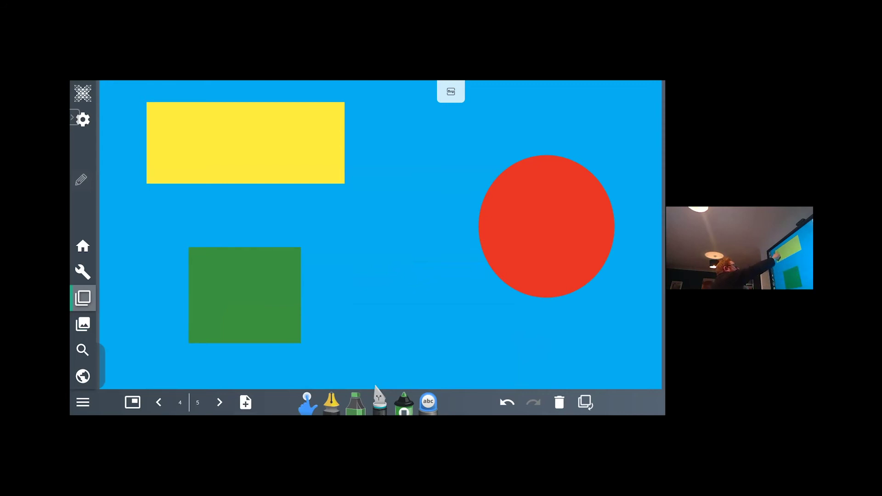
Step: Split the yellow rectangle into a grid of three rows and four columns
drag(146, 143, 345, 142)
click(170, 165)
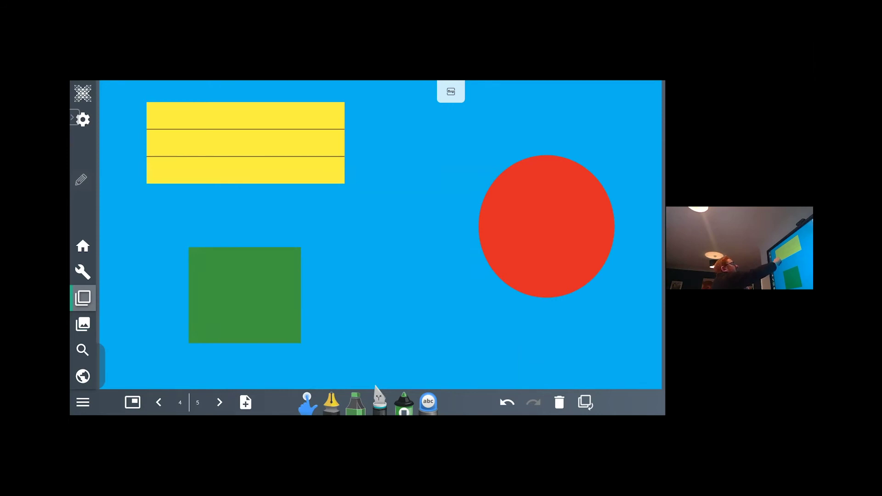
click(212, 181)
click(225, 180)
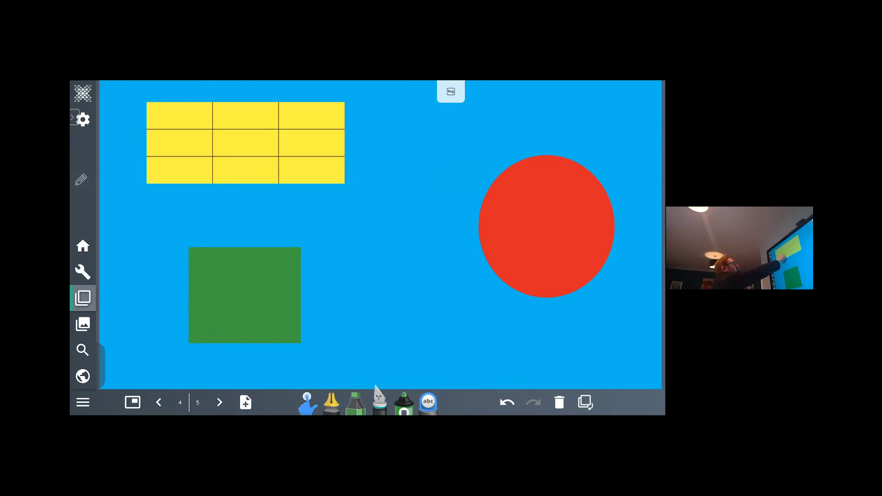
click(225, 181)
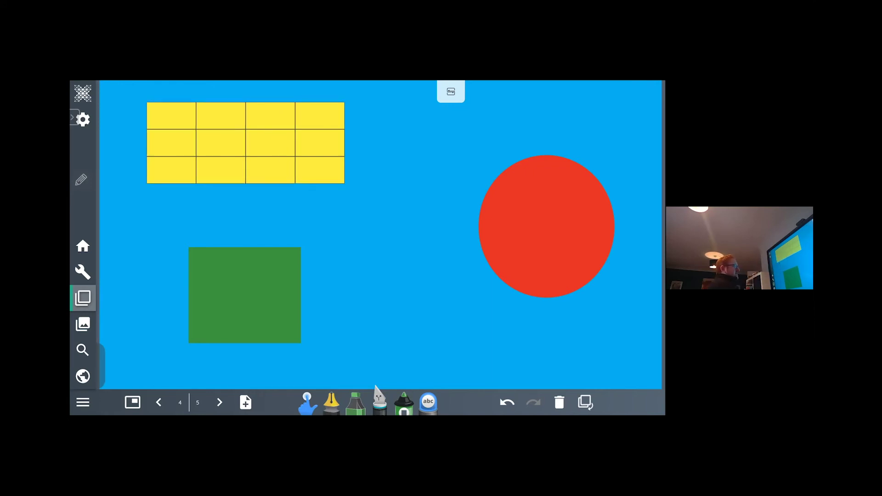
Step: Pull the three pieces of the yellow grid's right-hand column away and move the bottom piece of the third column down
click(307, 404)
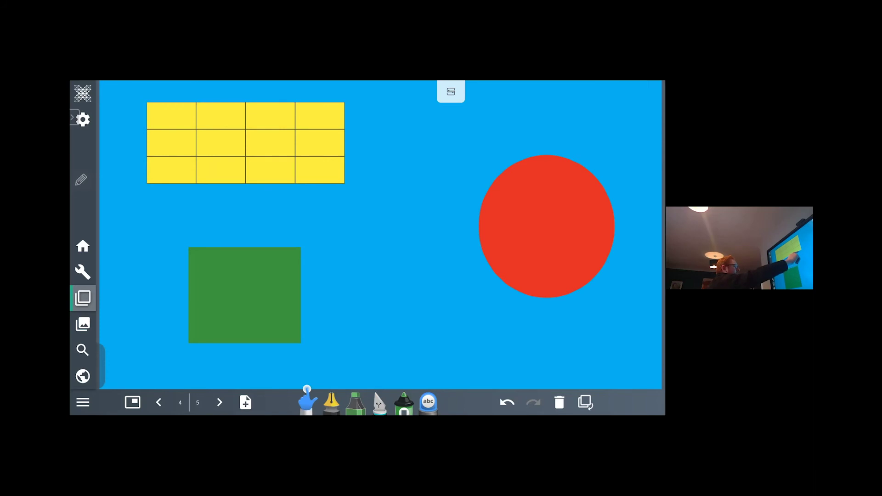
drag(320, 170, 348, 189)
drag(320, 143, 349, 157)
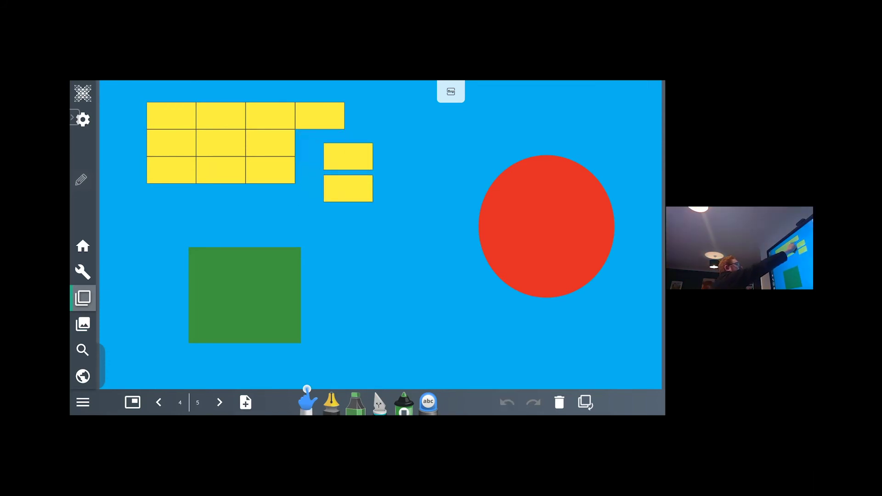
drag(320, 115, 348, 111)
drag(270, 170, 269, 188)
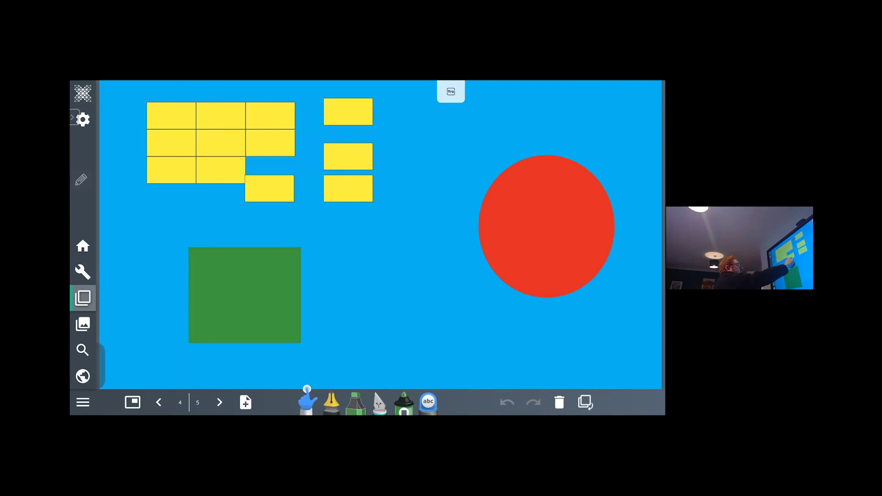
Step: Split the red circle into five equal sectors and pull the lower-left and bottom sectors out of it
click(380, 403)
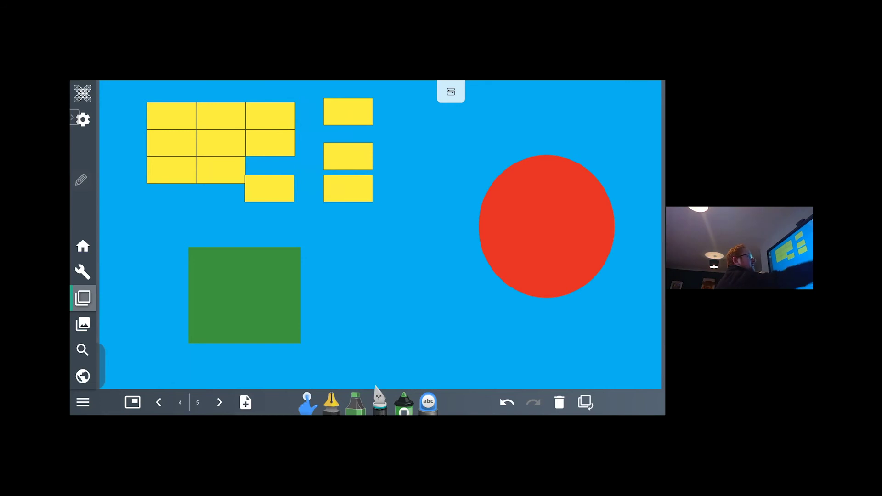
click(546, 226)
drag(537, 177, 573, 272)
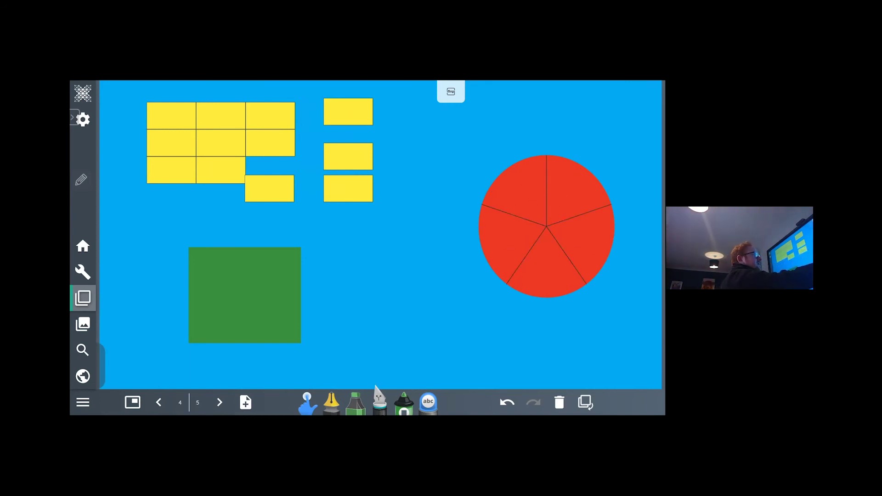
click(307, 402)
drag(506, 235, 459, 252)
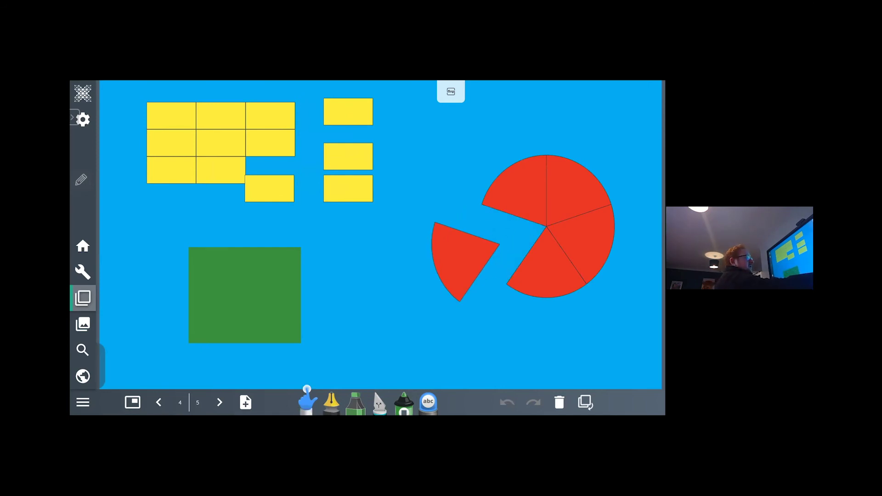
drag(547, 262, 529, 294)
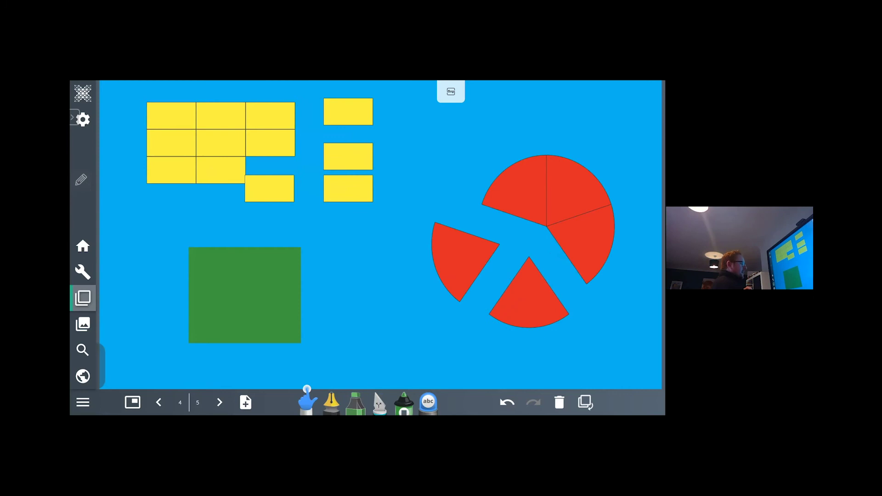
Step: Split the green square into four rows and three columns and move the right-hand column's pieces away from the grid
click(379, 402)
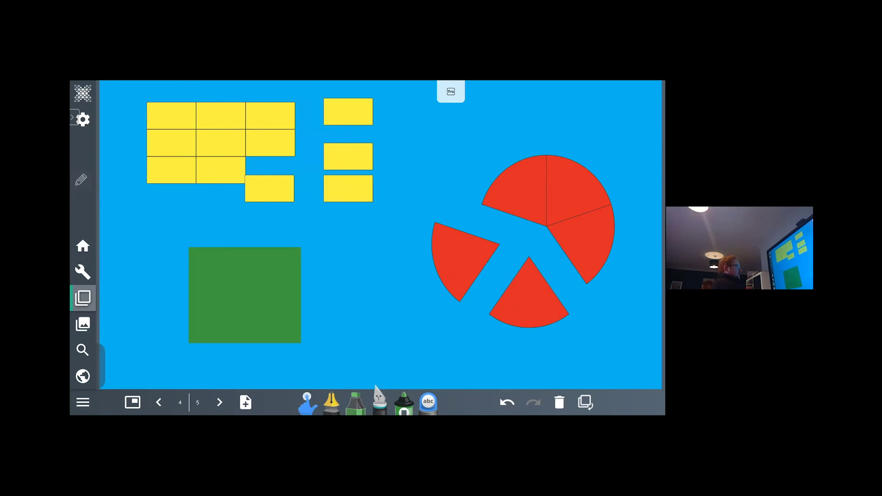
drag(245, 295, 309, 355)
click(307, 402)
drag(282, 307, 317, 316)
drag(282, 283, 313, 289)
drag(282, 259, 299, 247)
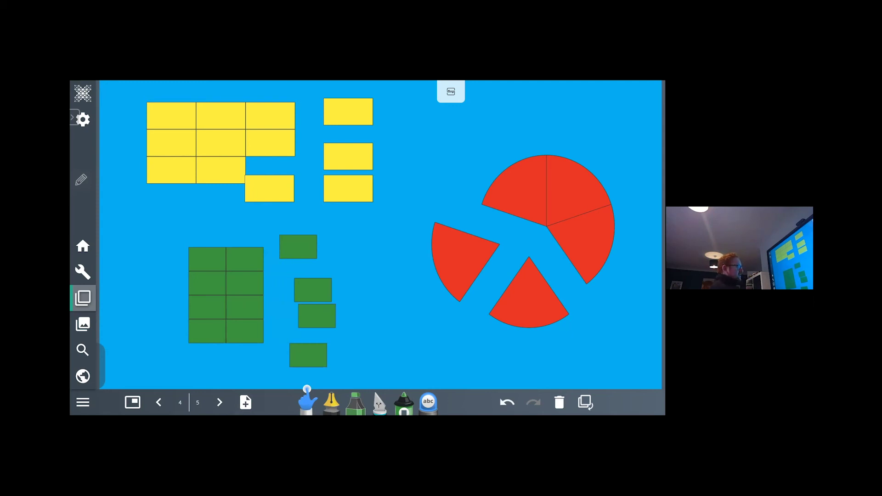
Step: Fill the two detached circle sectors with yellow and the circle's upper-left sector with light green
click(463, 261)
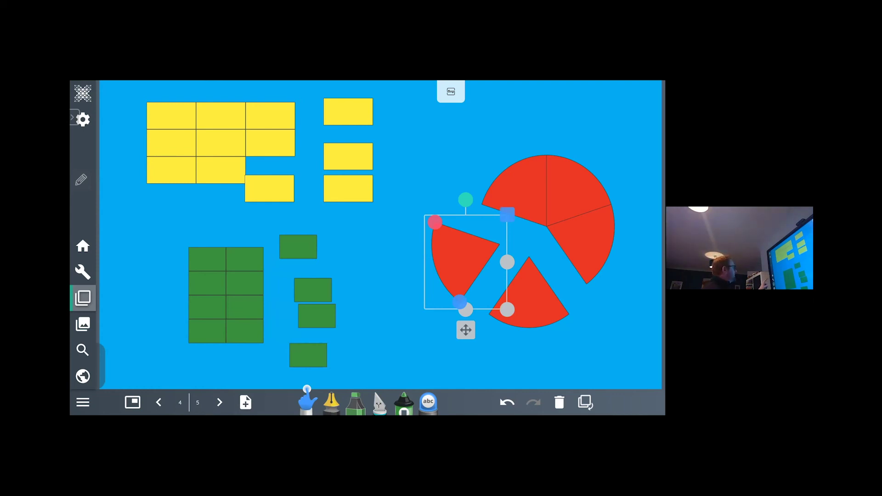
click(83, 272)
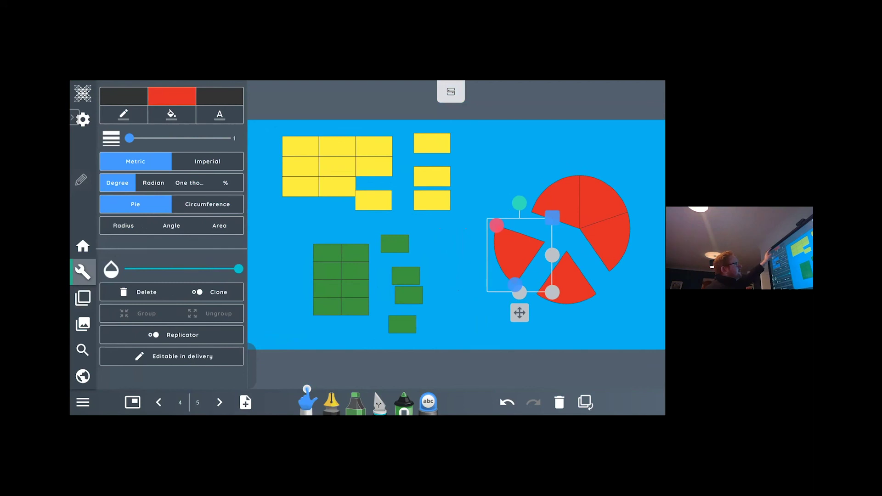
click(172, 115)
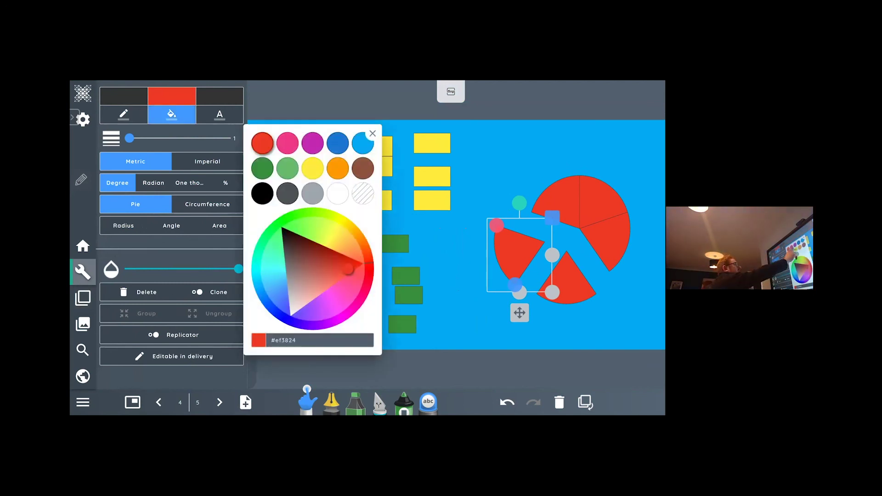
click(313, 168)
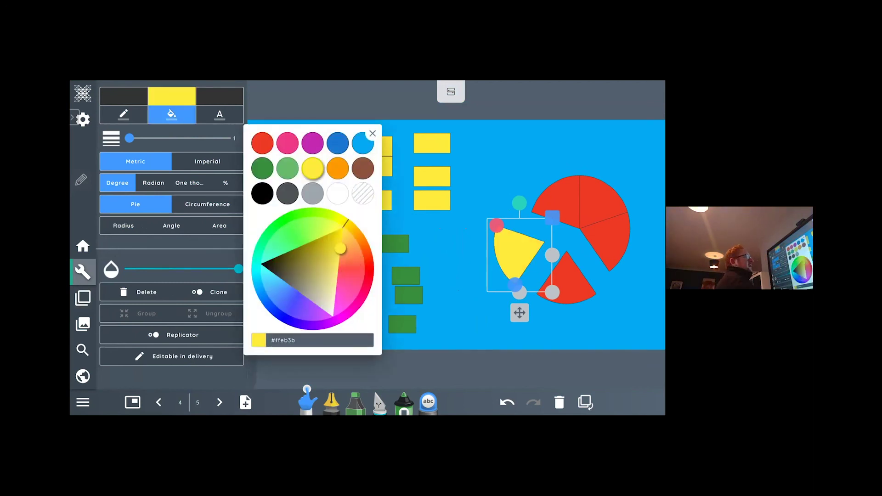
click(566, 284)
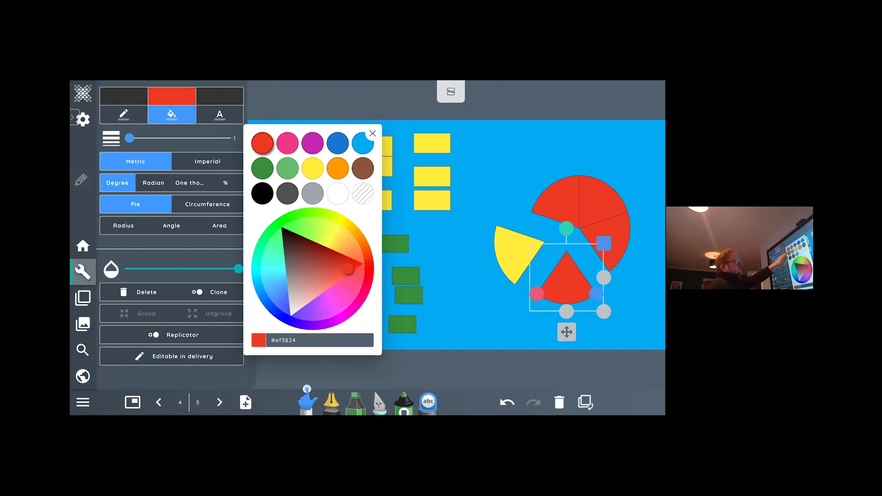
click(312, 169)
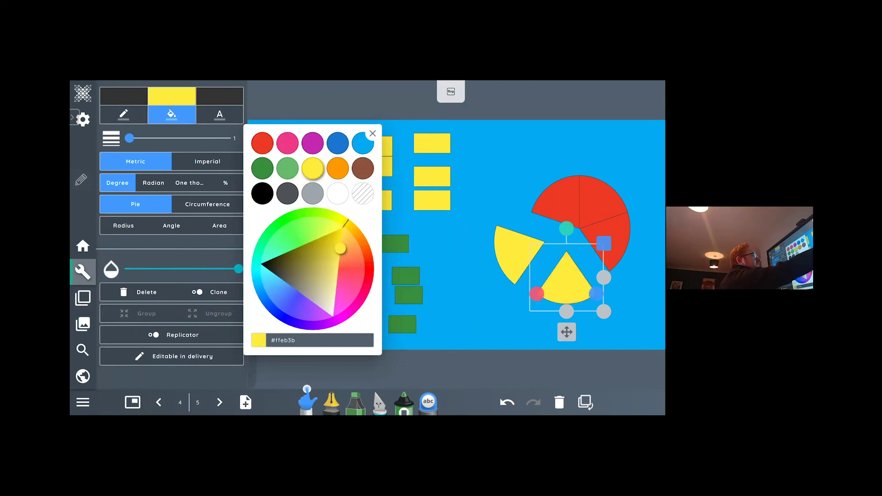
click(560, 203)
click(287, 168)
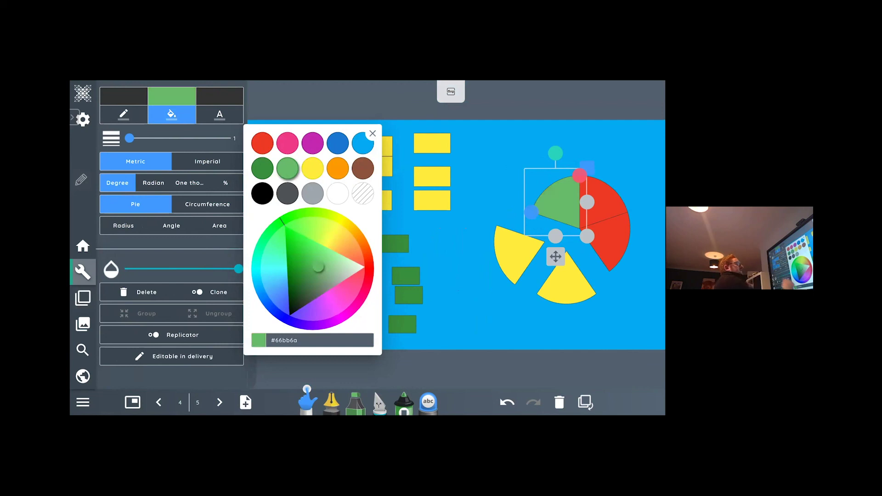
Step: Deselect the green sector and fit the two yellow sectors back into their places in the circle
click(403, 343)
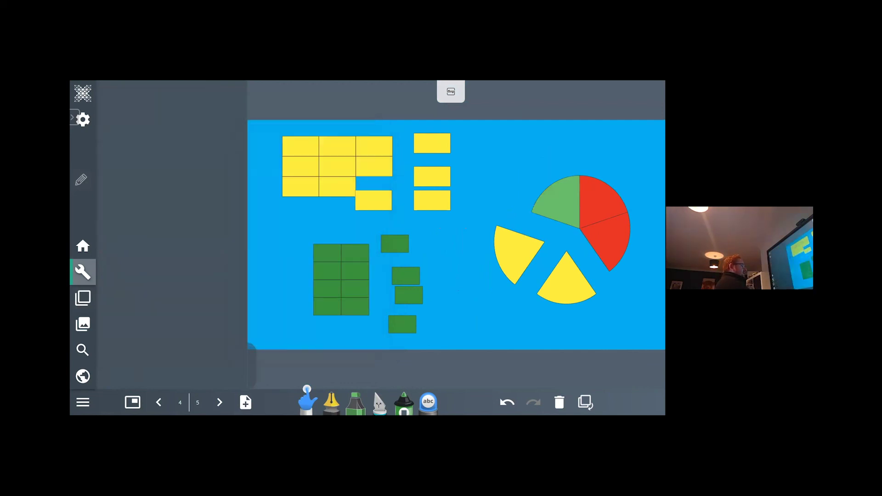
right_click(403, 343)
click(444, 379)
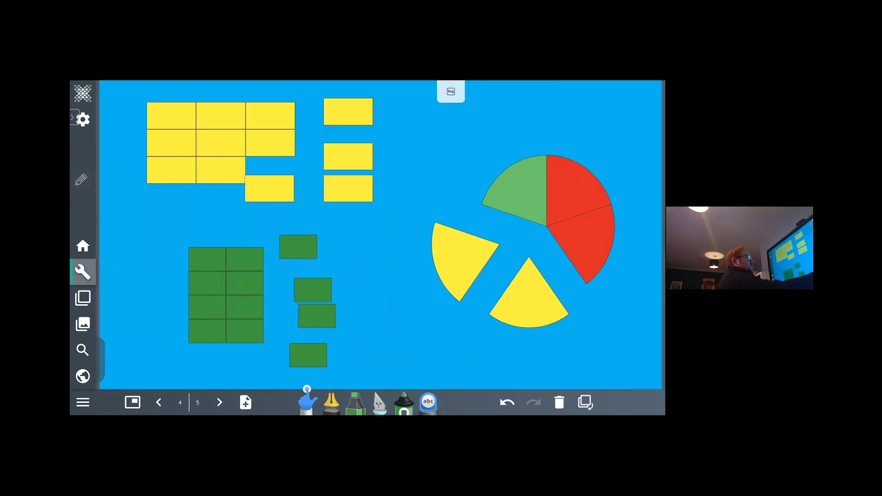
drag(509, 254, 509, 242)
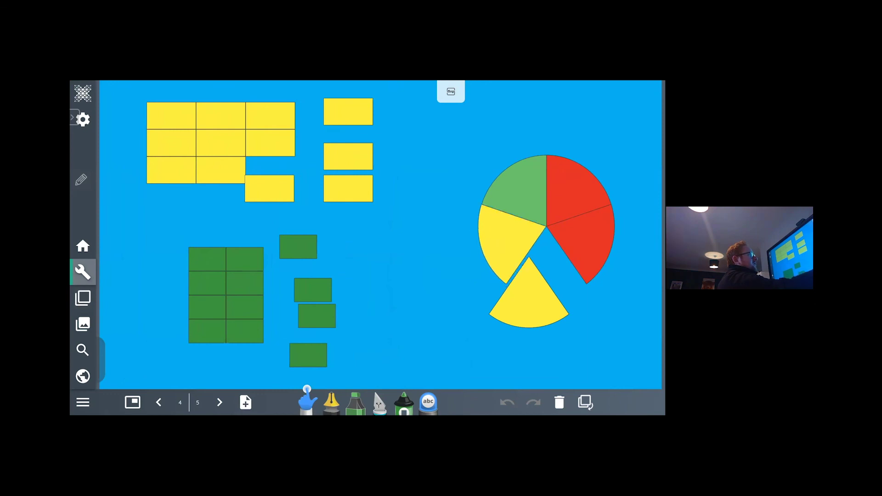
drag(529, 301, 547, 271)
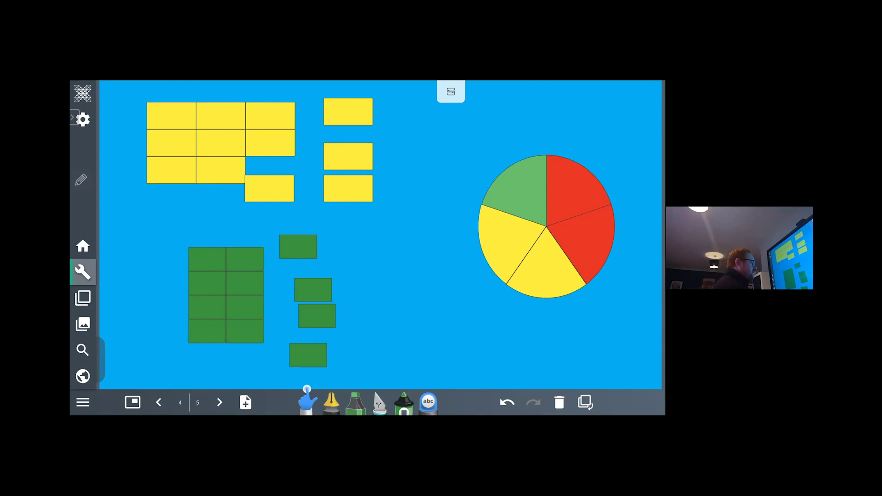
click(380, 403)
click(379, 404)
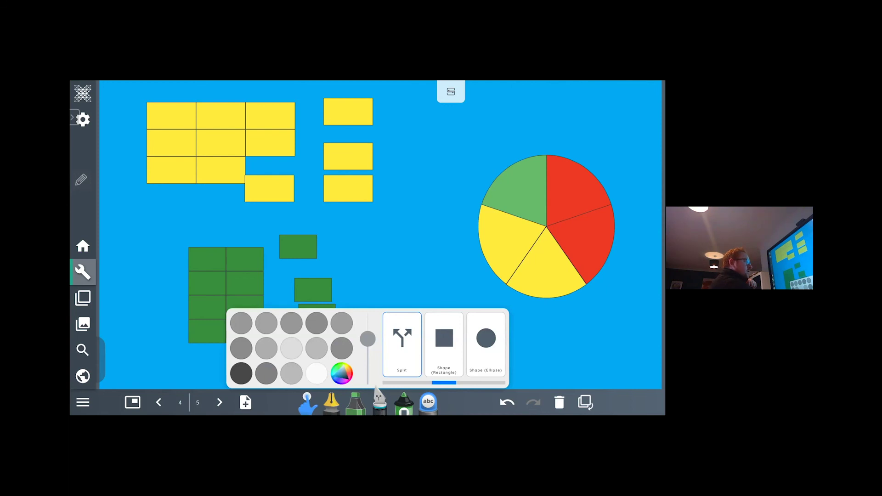
drag(405, 345, 553, 344)
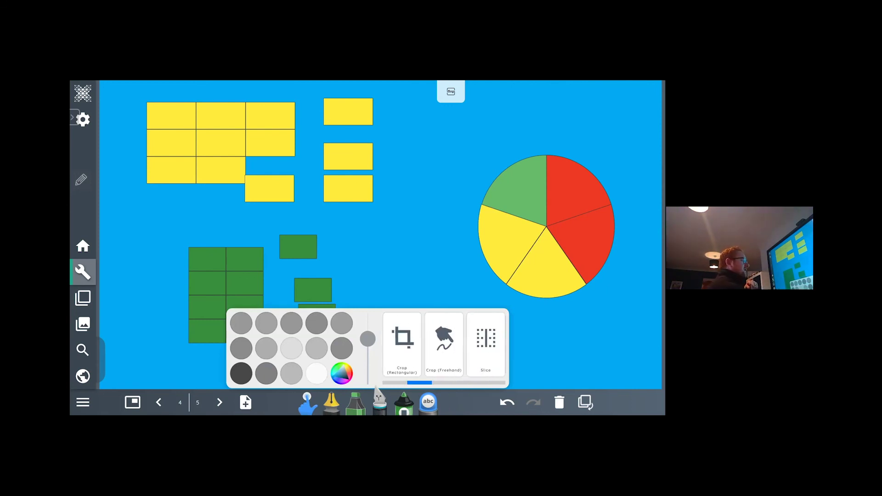
click(376, 388)
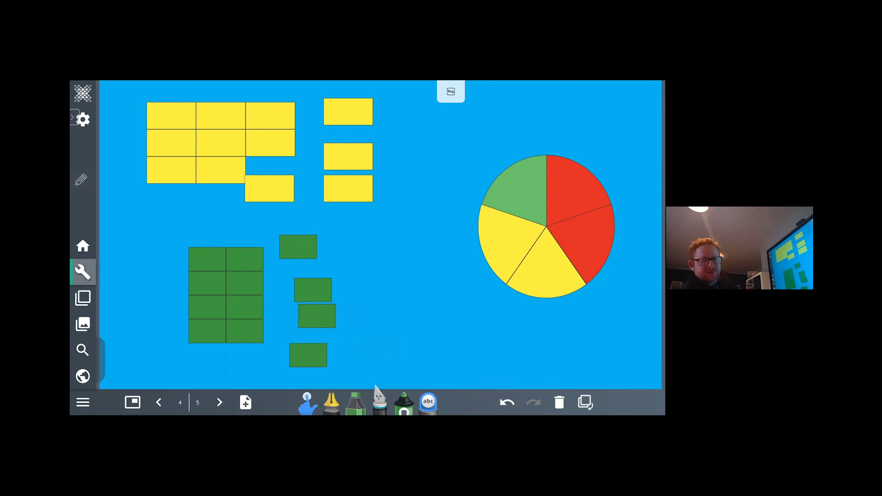